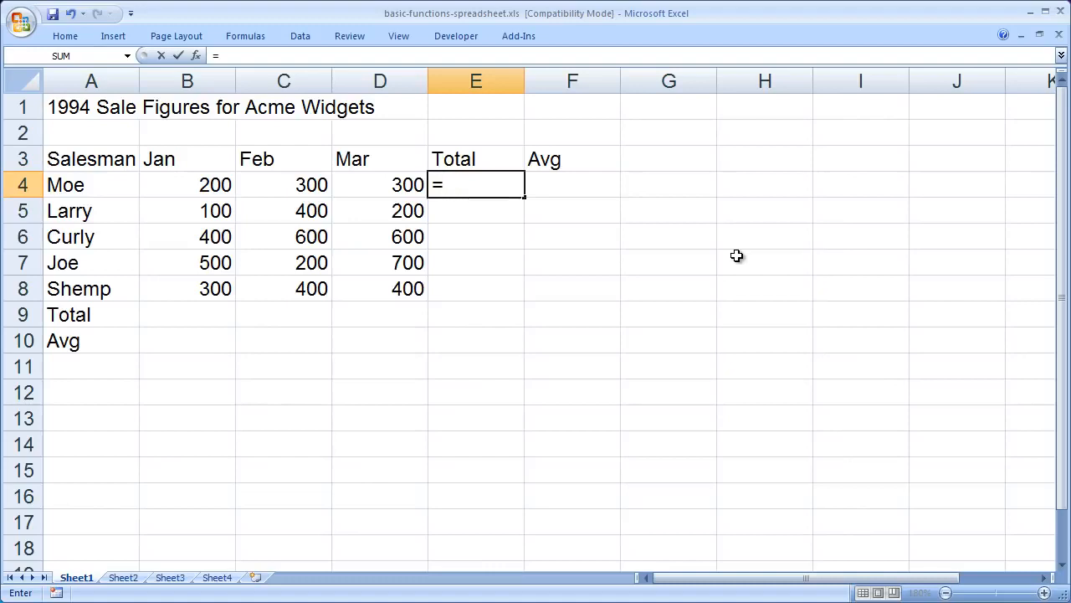
# Step: Enter the formula =SUM(B4:D4) in cell E4 to total the first salesman's January to March sales
pyautogui.write('sum')
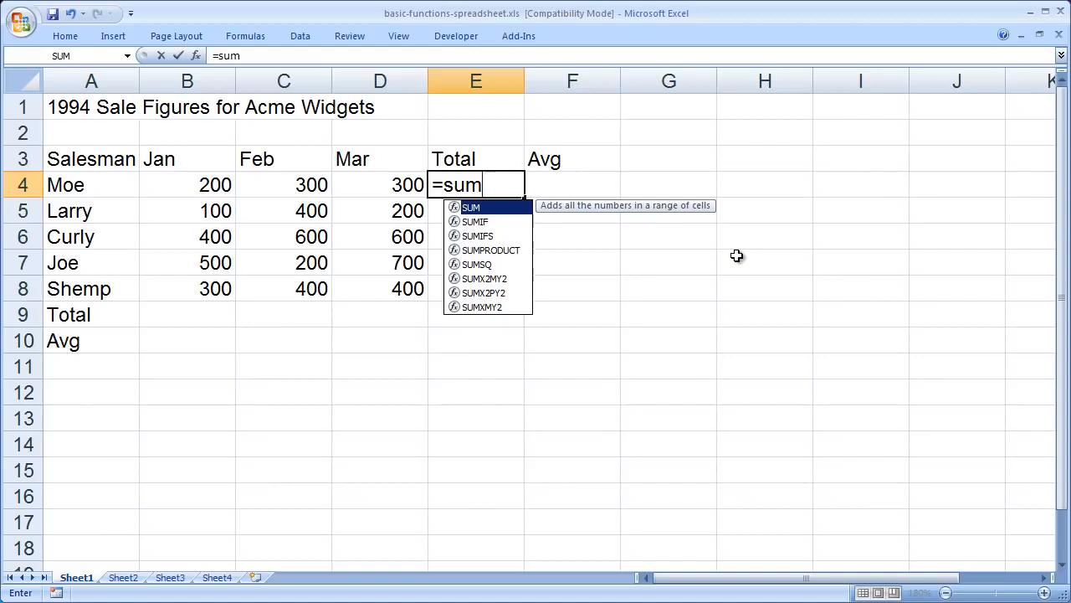
pyautogui.write('(')
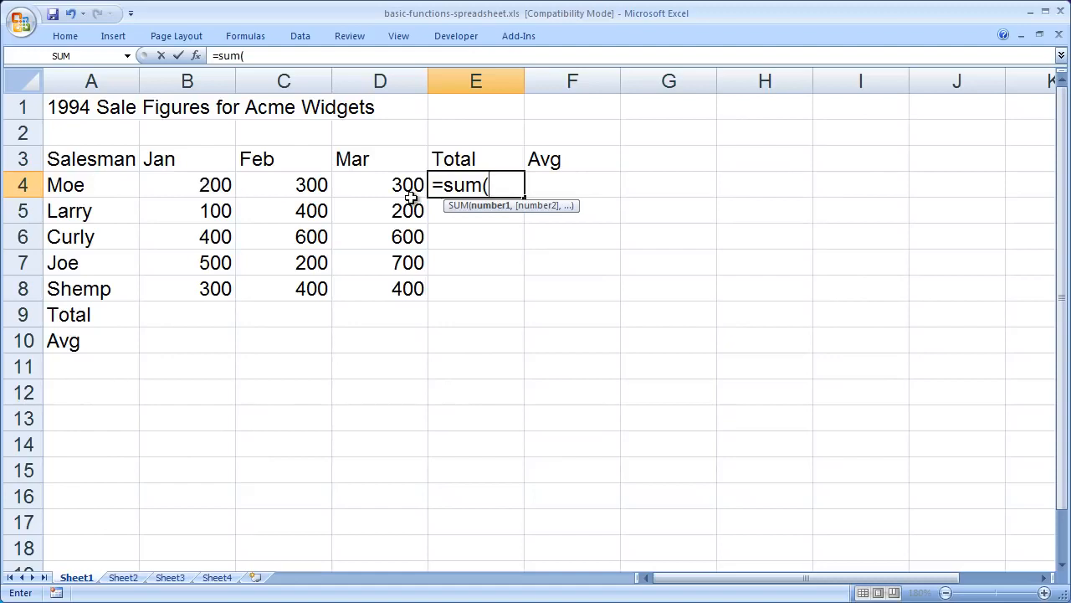
pyautogui.write('b4:d4')
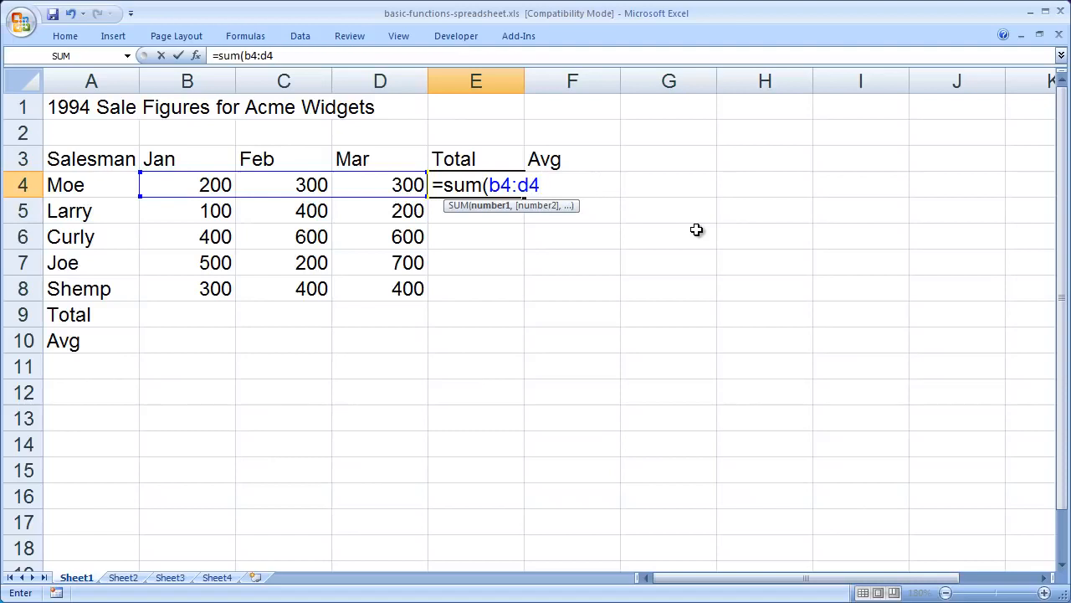
pyautogui.write(')')
pyautogui.press('Return')
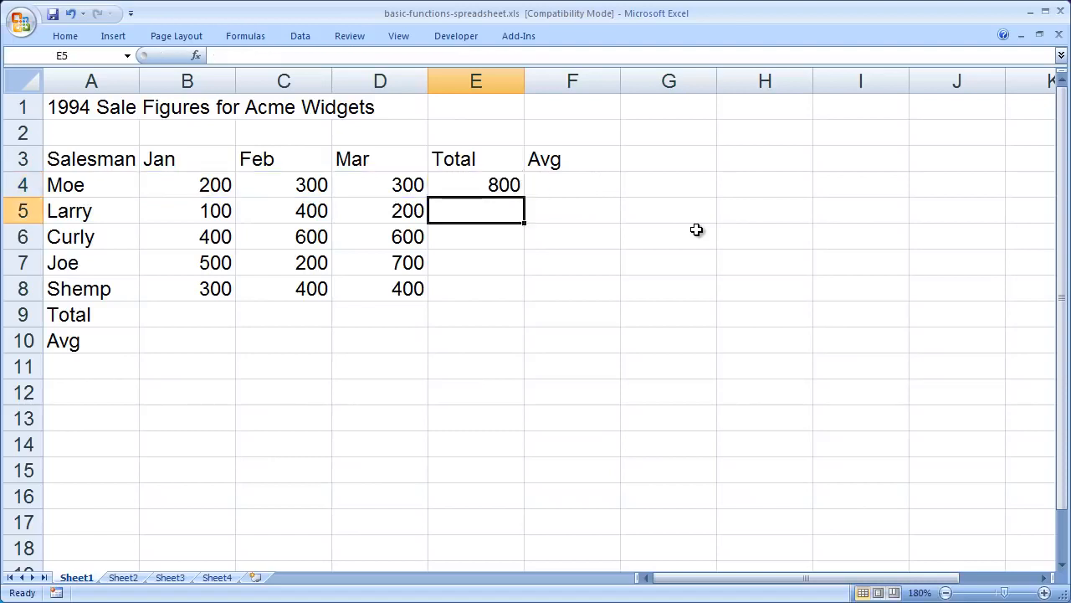
# Step: Enter the formula =AVERAGE(B4:D4) in cell F4 to average the first salesman's monthly sales
pyautogui.click(567, 185)
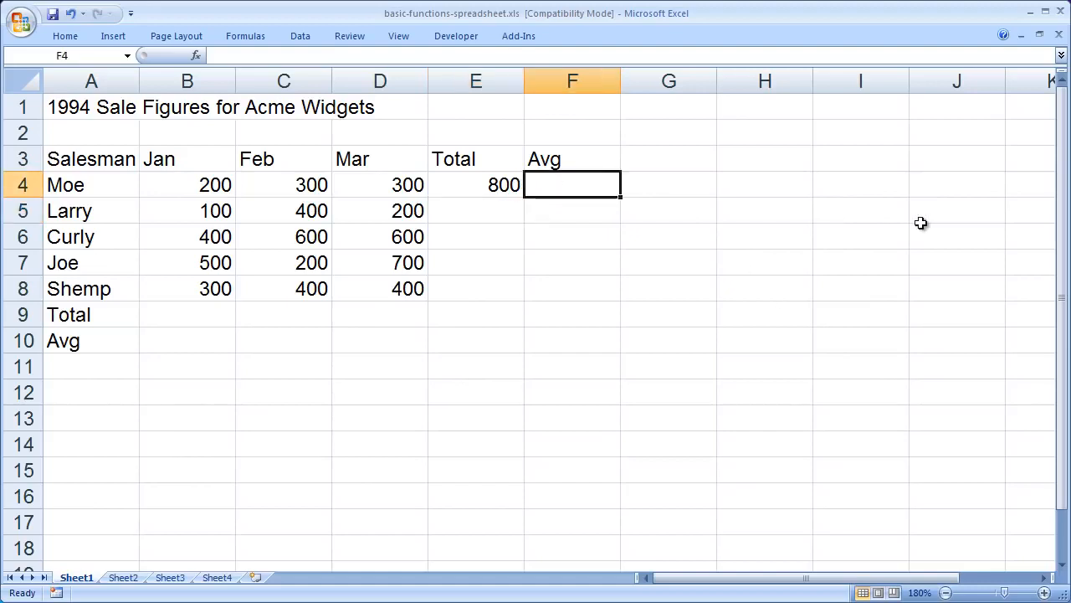
pyautogui.write('=')
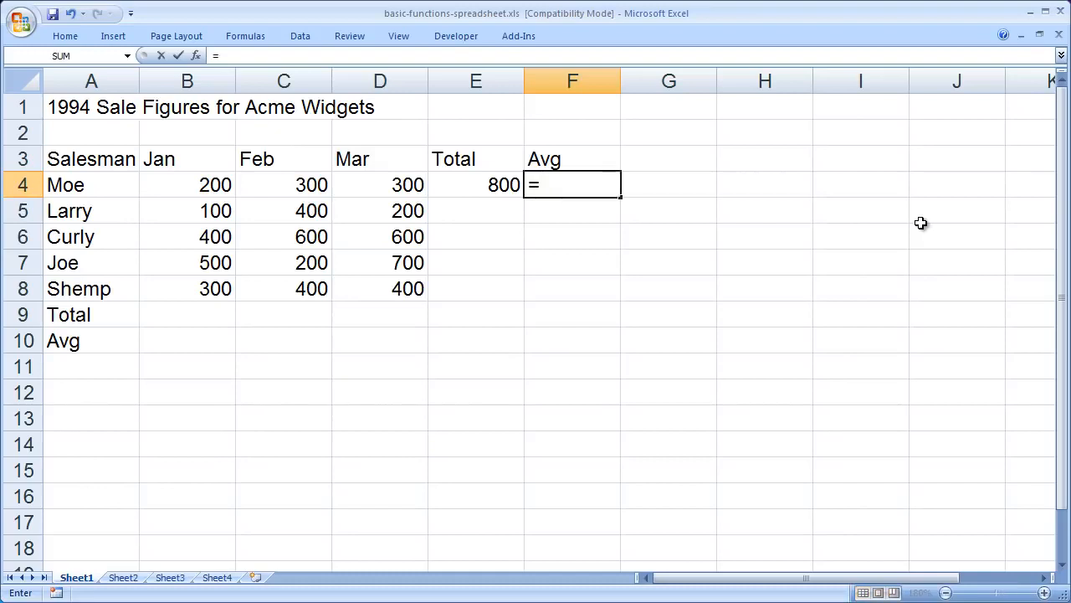
pyautogui.write('average')
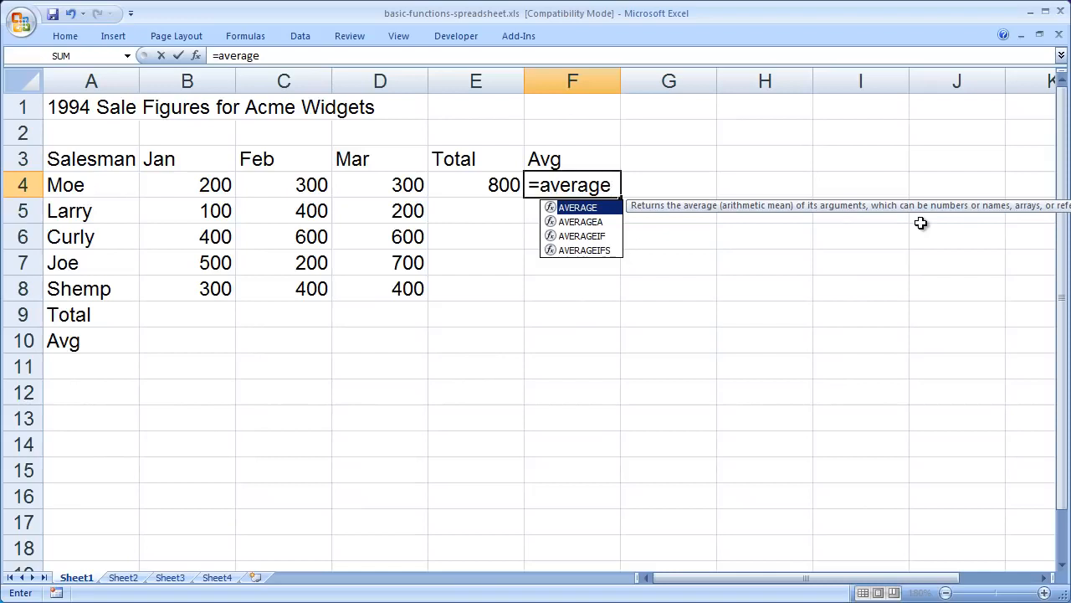
pyautogui.write('(')
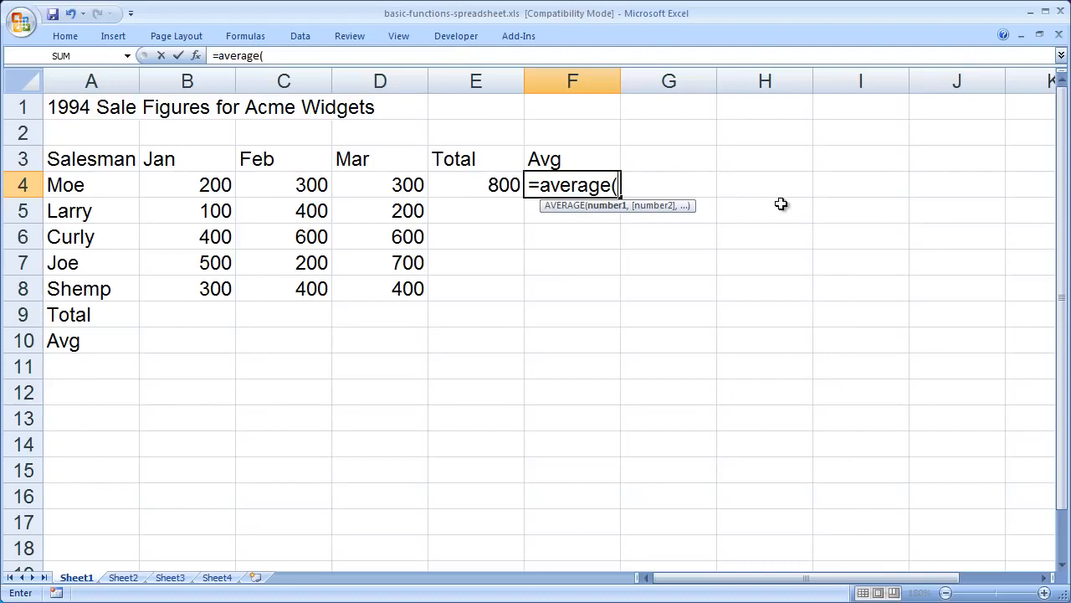
pyautogui.write('b4:d4')
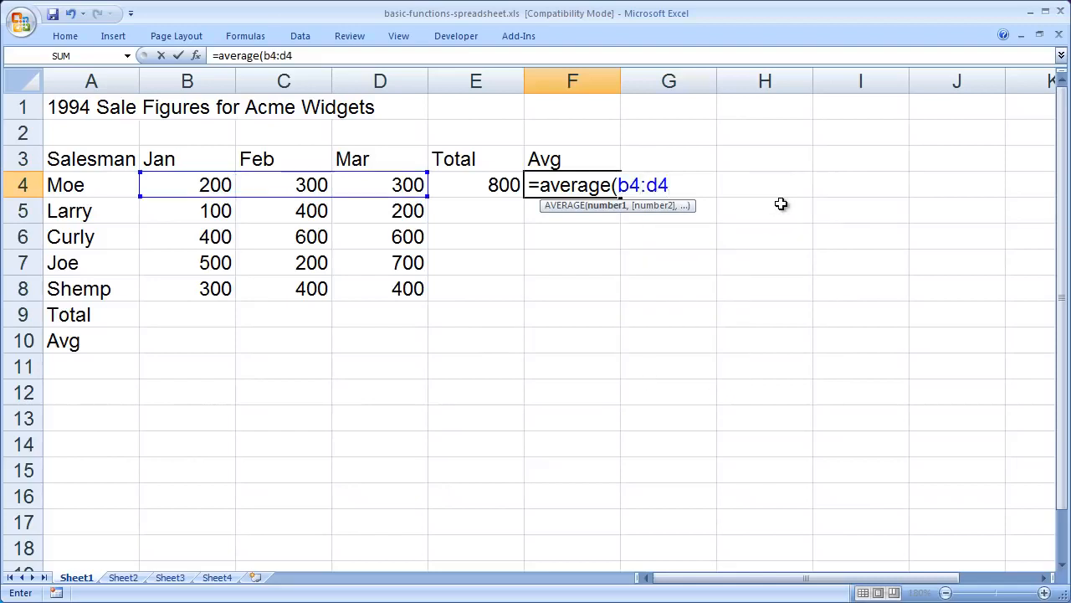
pyautogui.press('BackSpace')
pyautogui.press('BackSpace')
pyautogui.press('BackSpace')
pyautogui.press('BackSpace')
pyautogui.press('BackSpace')
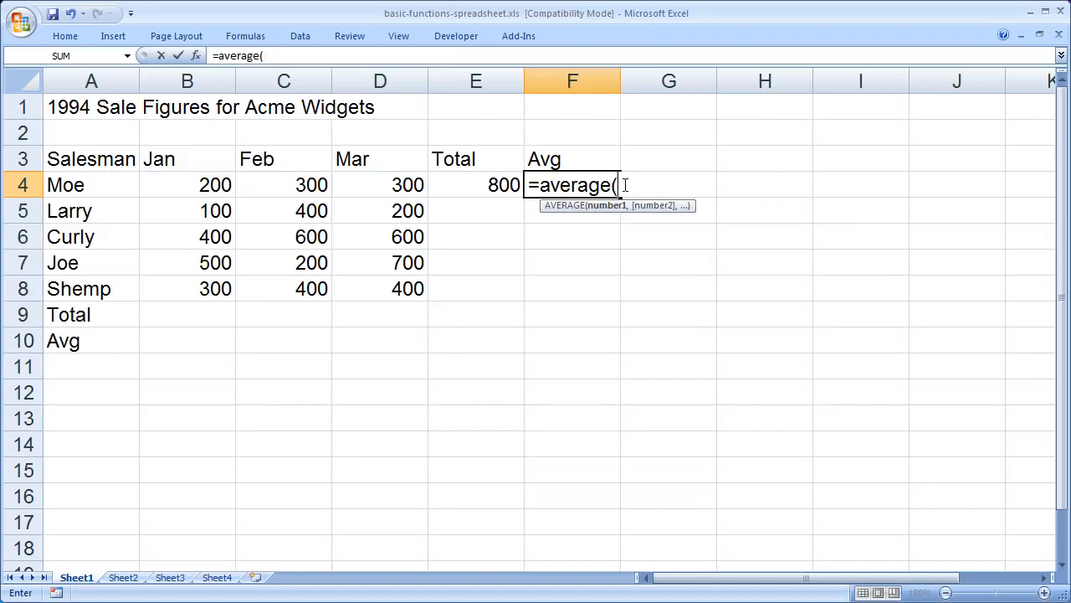
pyautogui.moveTo(196, 184); pyautogui.dragTo(390, 184)
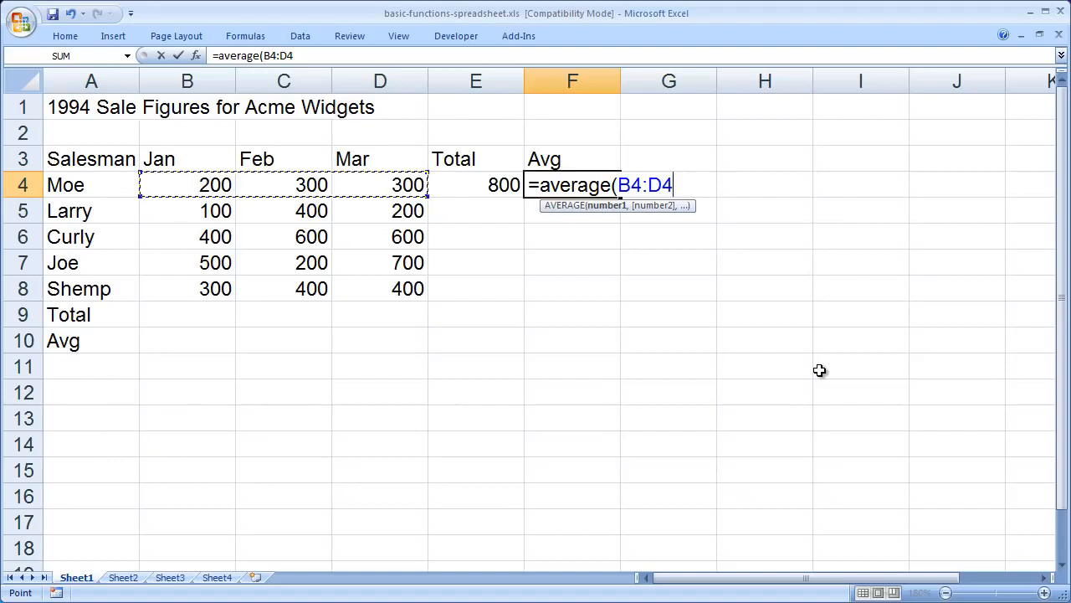
pyautogui.write(')')
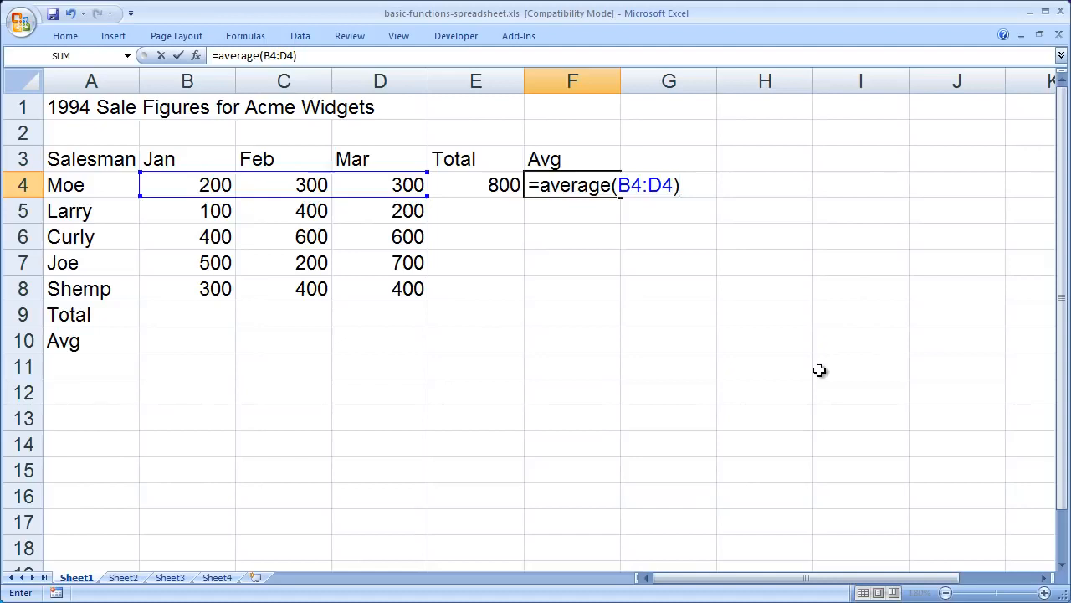
pyautogui.press('Return')
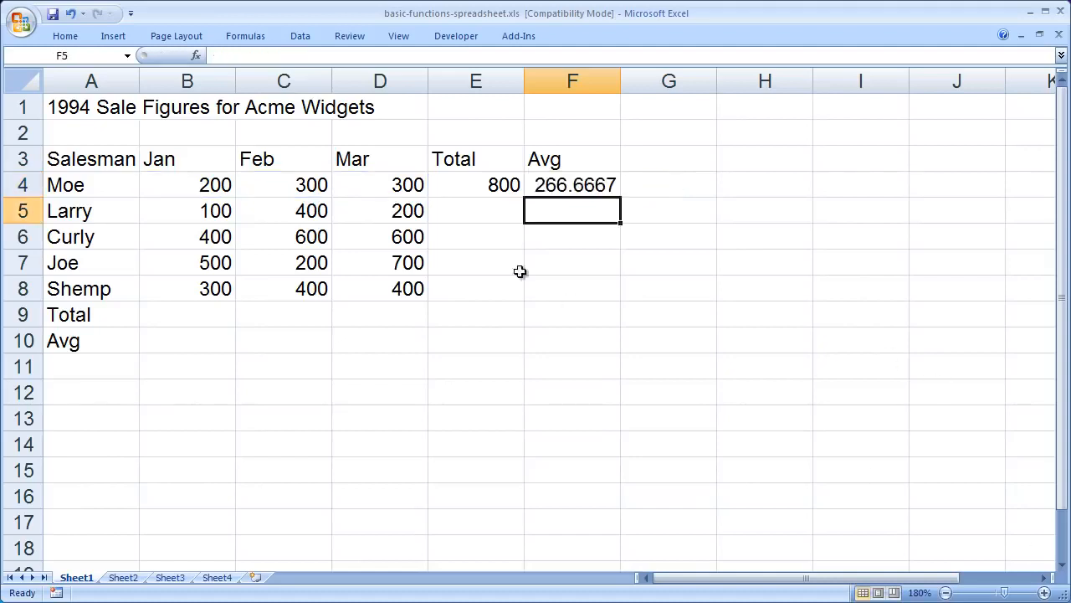
pyautogui.moveTo(675, 327); pyautogui.dragTo(674, 341)
pyautogui.click(645, 429)
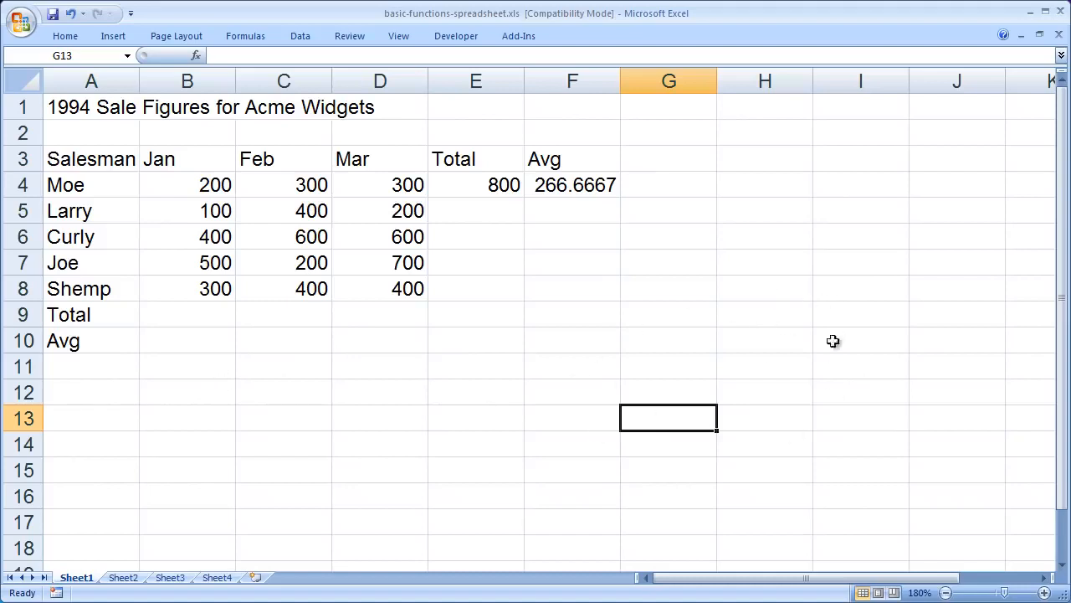
pyautogui.click(651, 315)
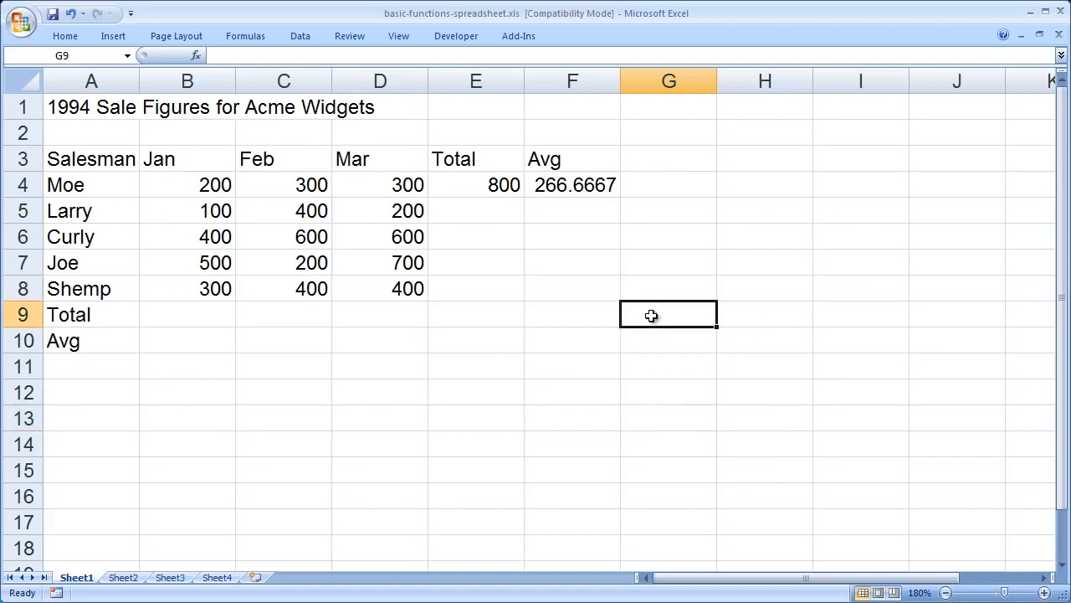
# Step: Total the January column in cell B9 by inserting an AutoSum of B4:B8
pyautogui.click(199, 312)
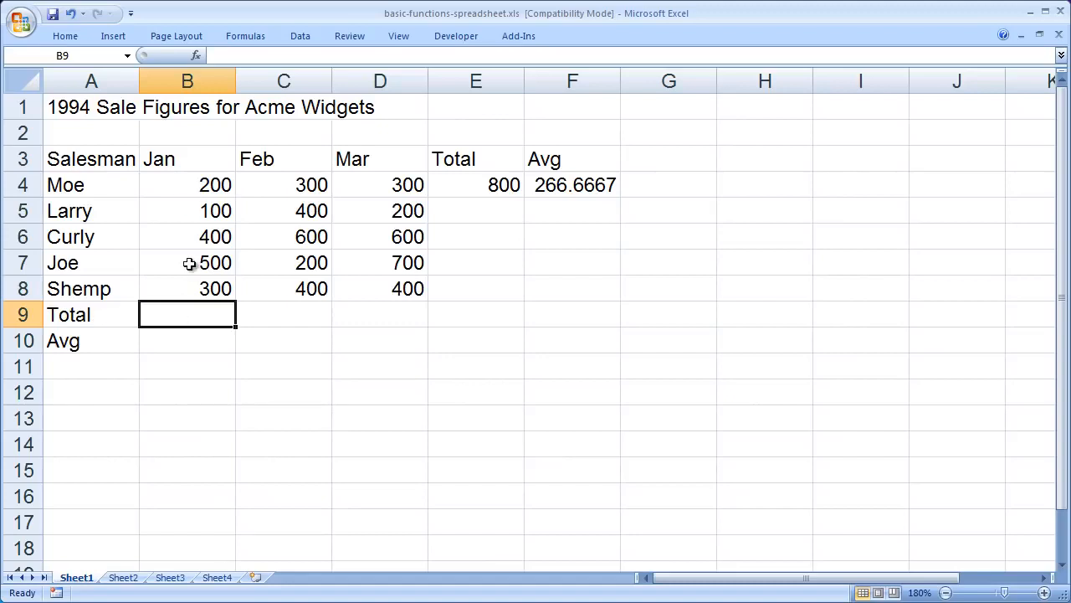
pyautogui.click(57, 34)
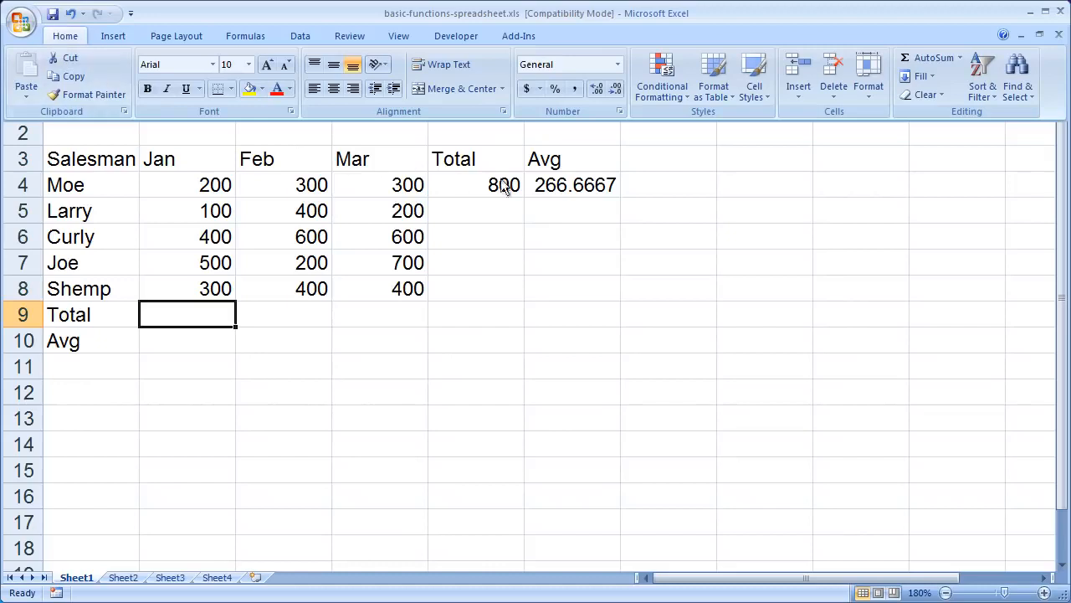
pyautogui.click(926, 59)
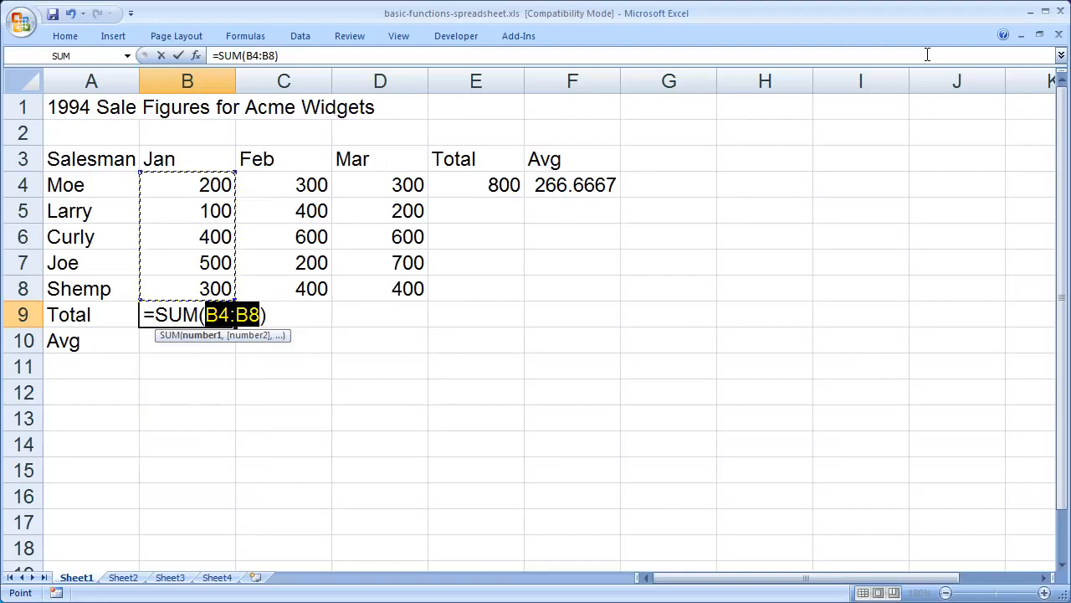
pyautogui.press('Return')
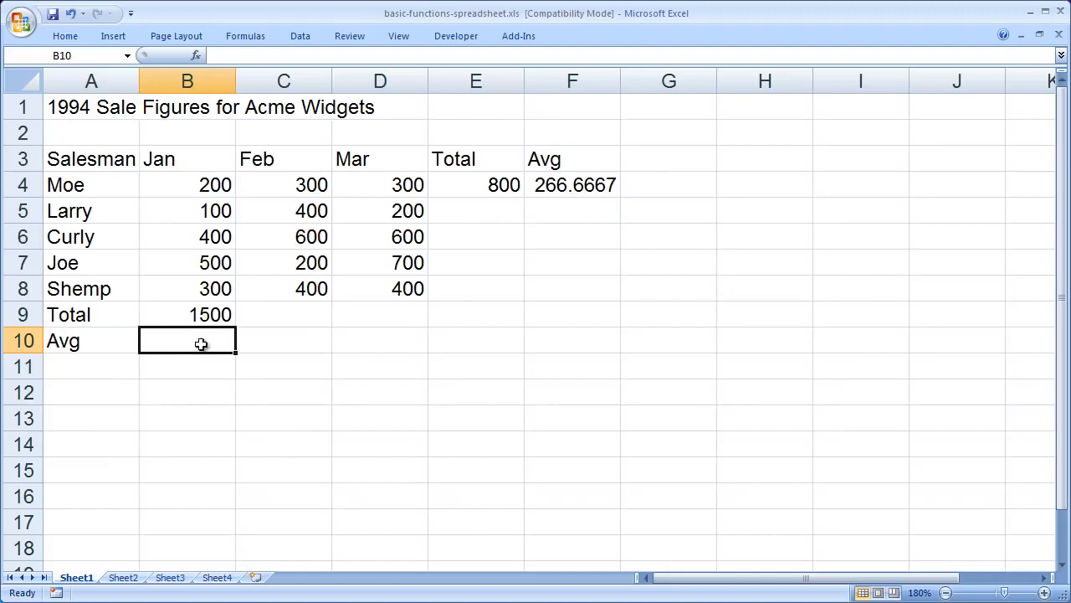
# Step: Insert the automatic Average function in cell B10 and set its range to B4:B8, excluding the Total row
pyautogui.click(58, 37)
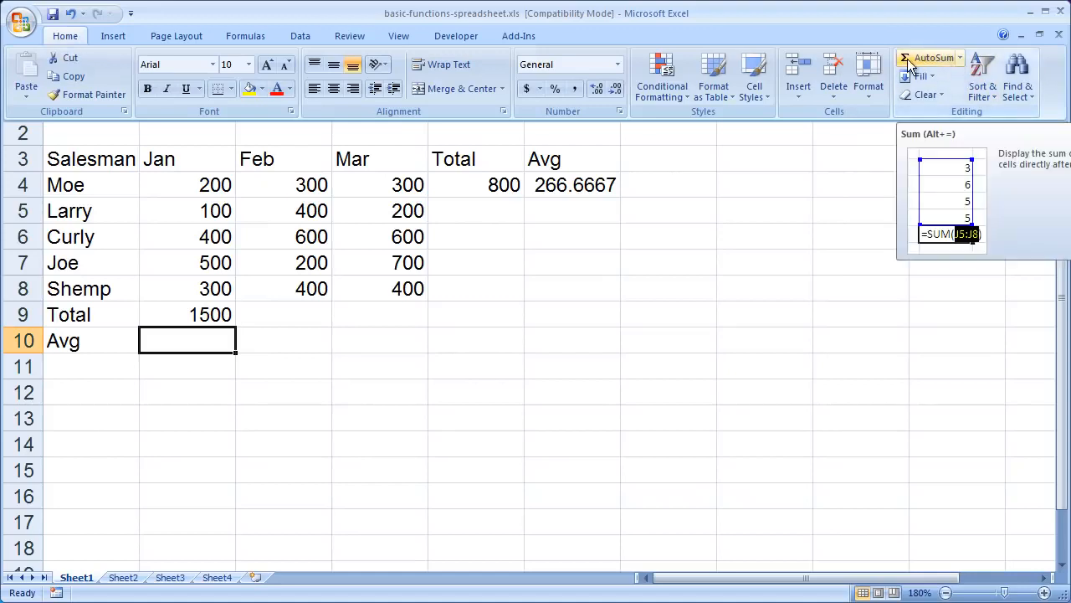
pyautogui.click(961, 59)
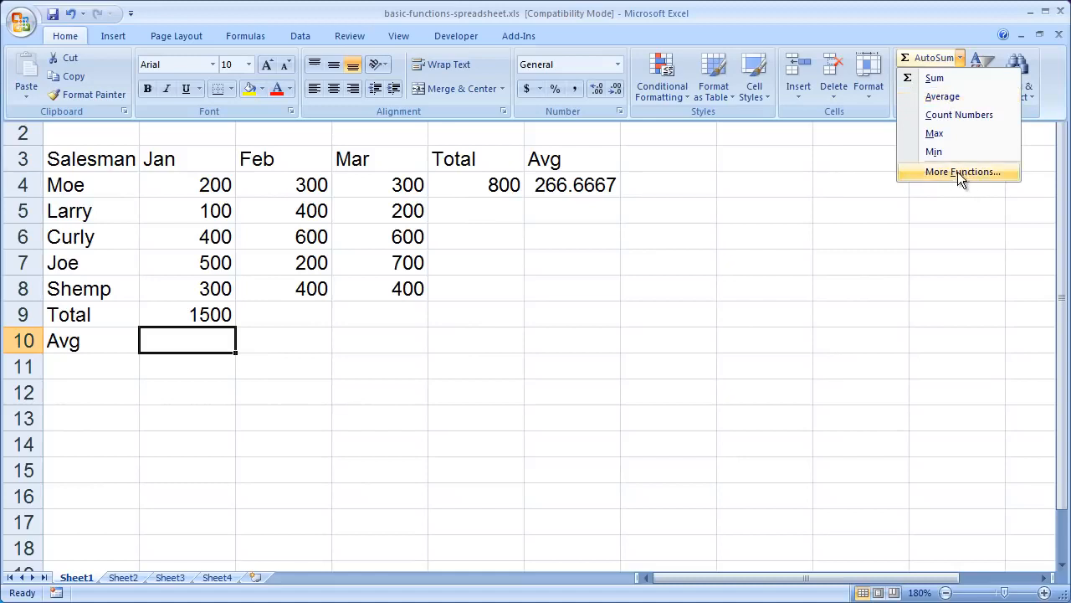
pyautogui.click(954, 99)
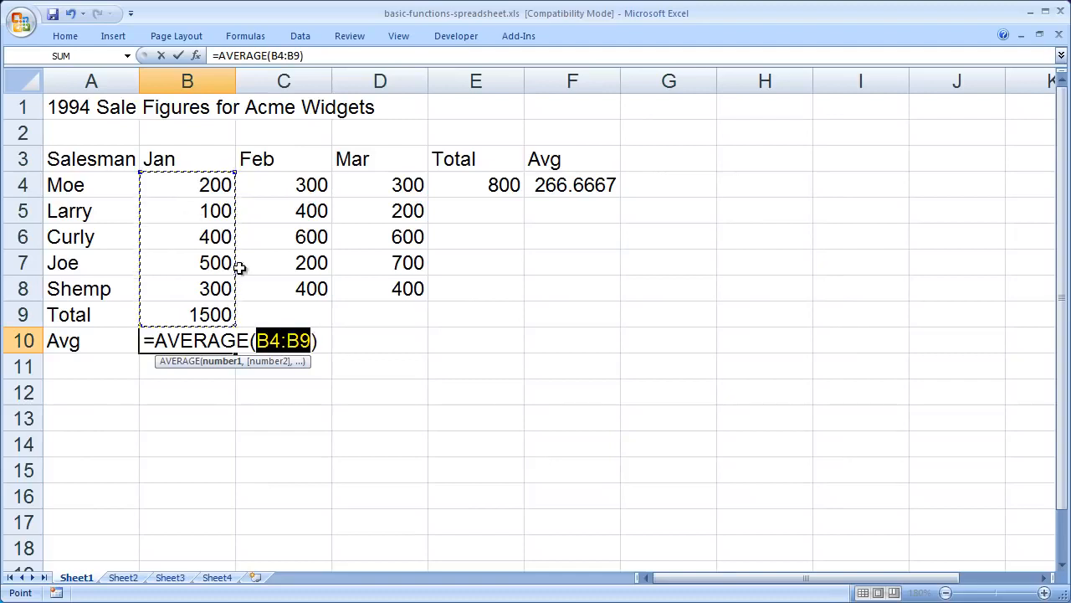
pyautogui.moveTo(199, 180); pyautogui.dragTo(188, 285)
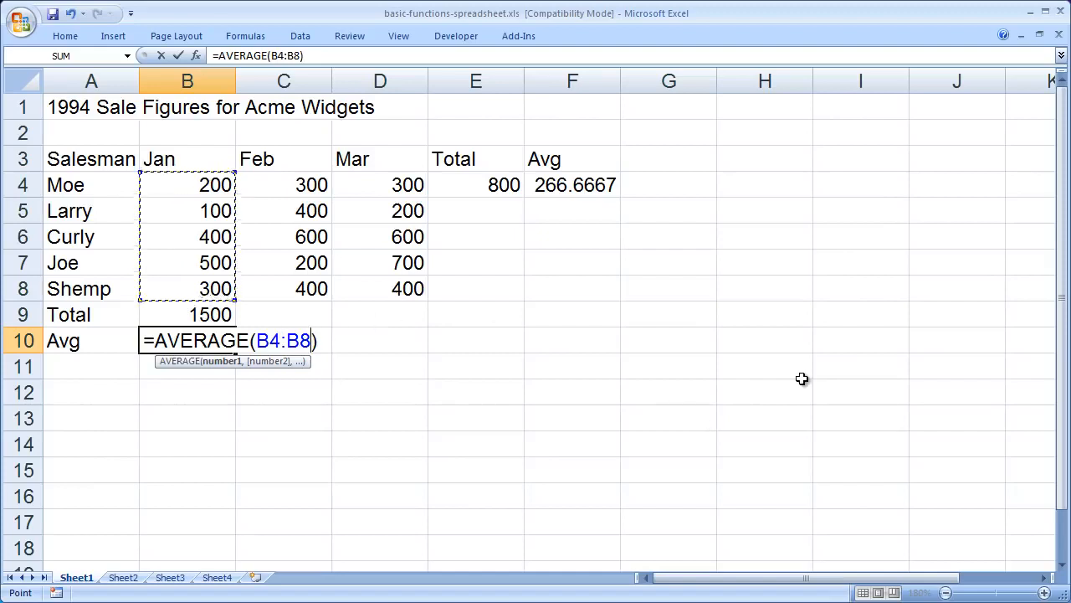
pyautogui.press('Return')
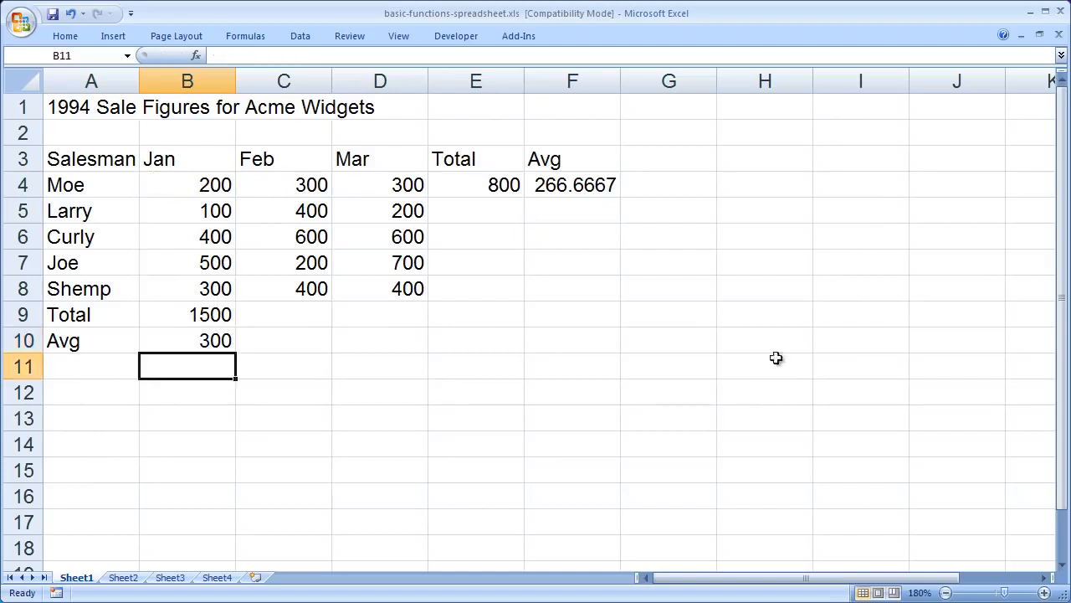
# Step: Inspect the SUM formula in cell E4 and leave the cell without changing it
pyautogui.click(84, 107)
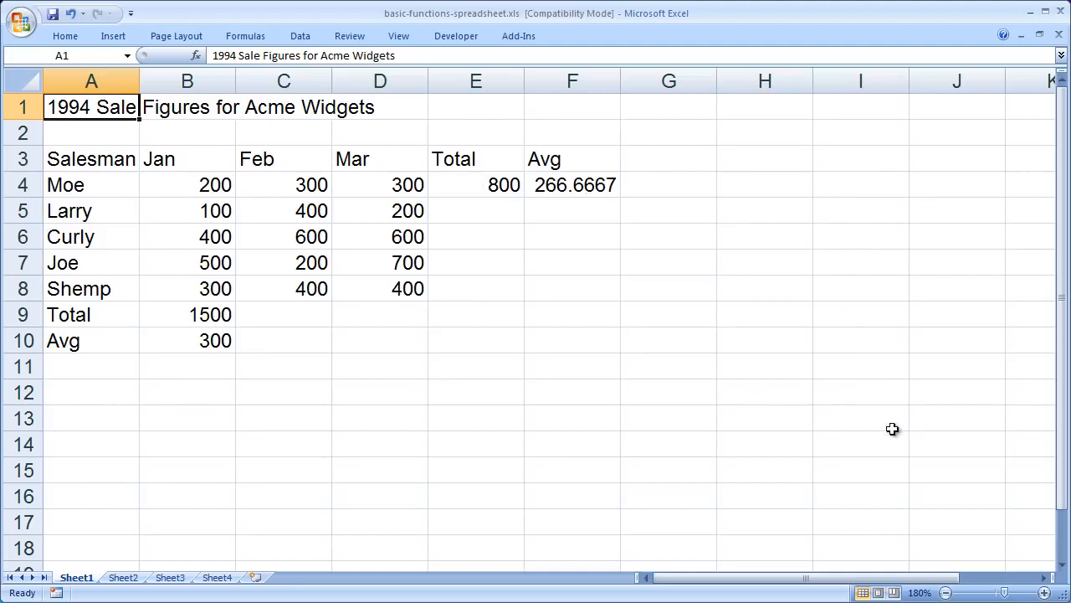
pyautogui.click(486, 186)
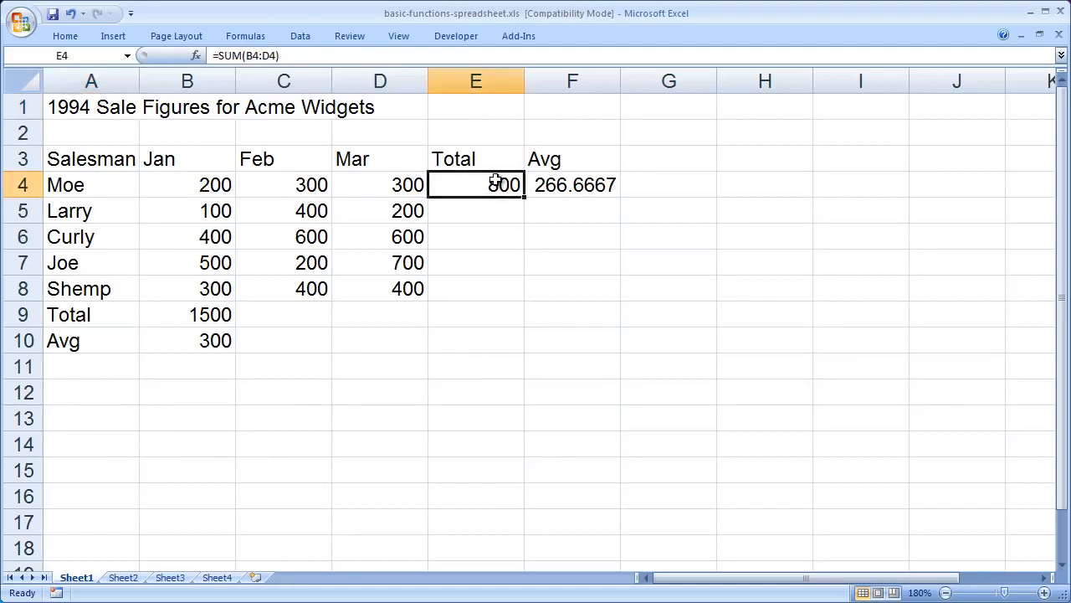
pyautogui.doubleClick(496, 181)
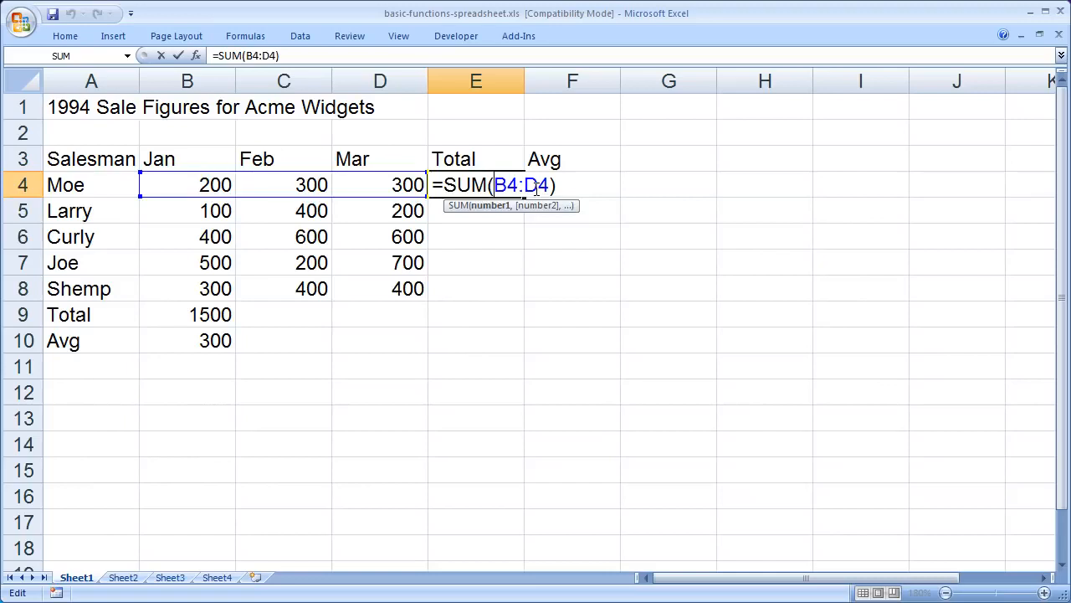
pyautogui.press('Return')
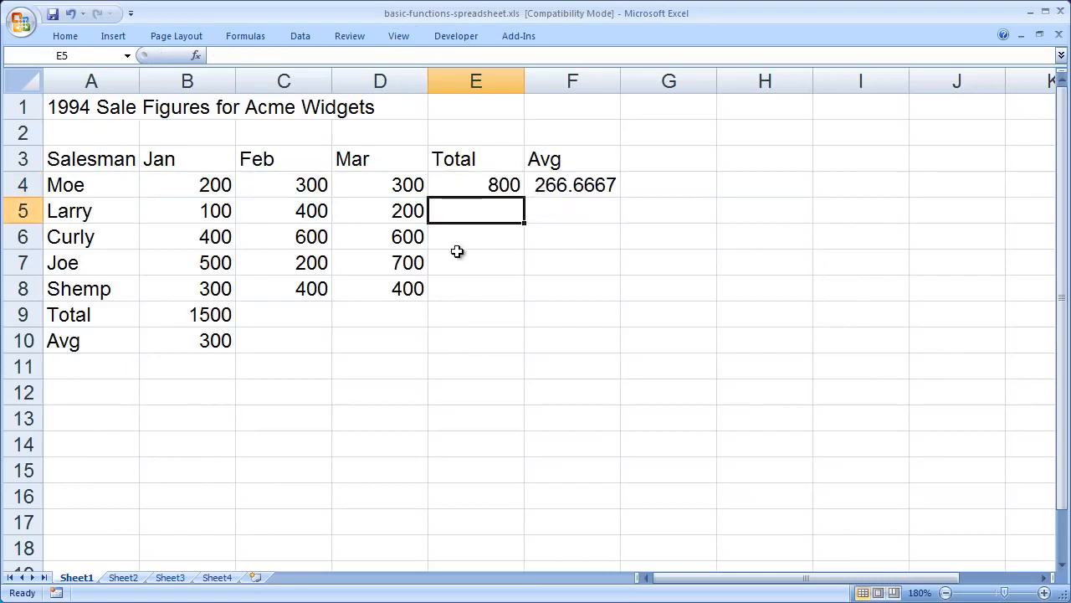
# Step: Fill the SUM formula from cell E4 down through E8 to total the remaining salesmen's sales
pyautogui.click(462, 186)
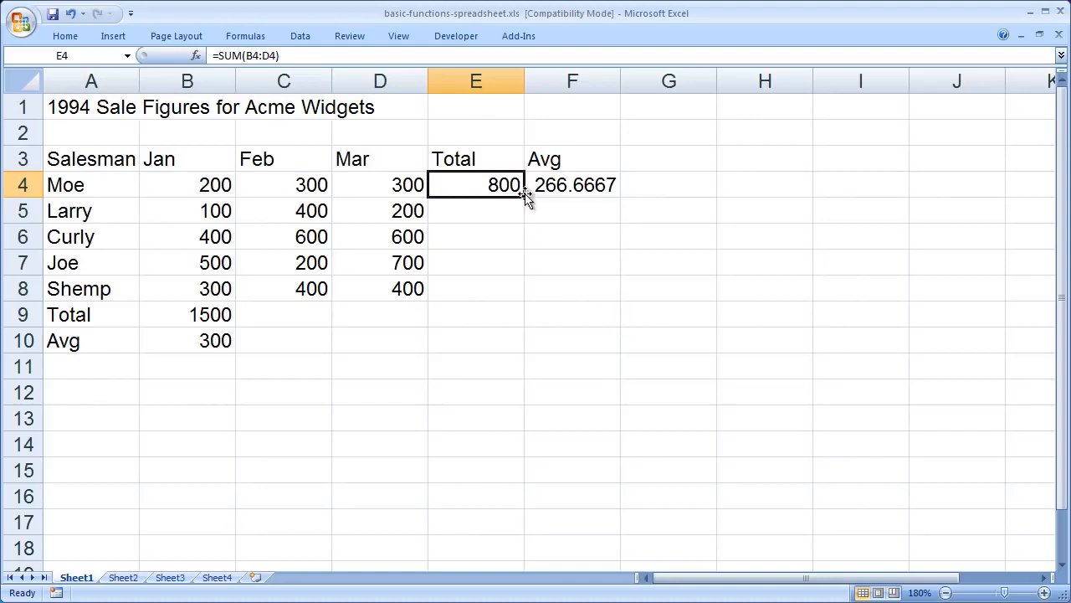
pyautogui.moveTo(525, 196); pyautogui.dragTo(514, 311)
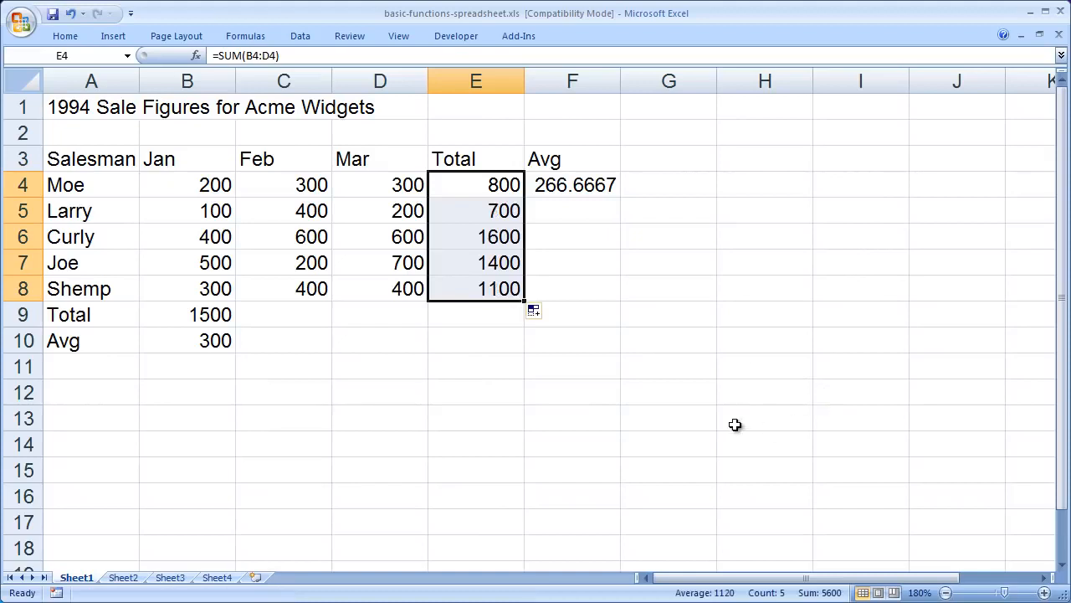
pyautogui.click(742, 266)
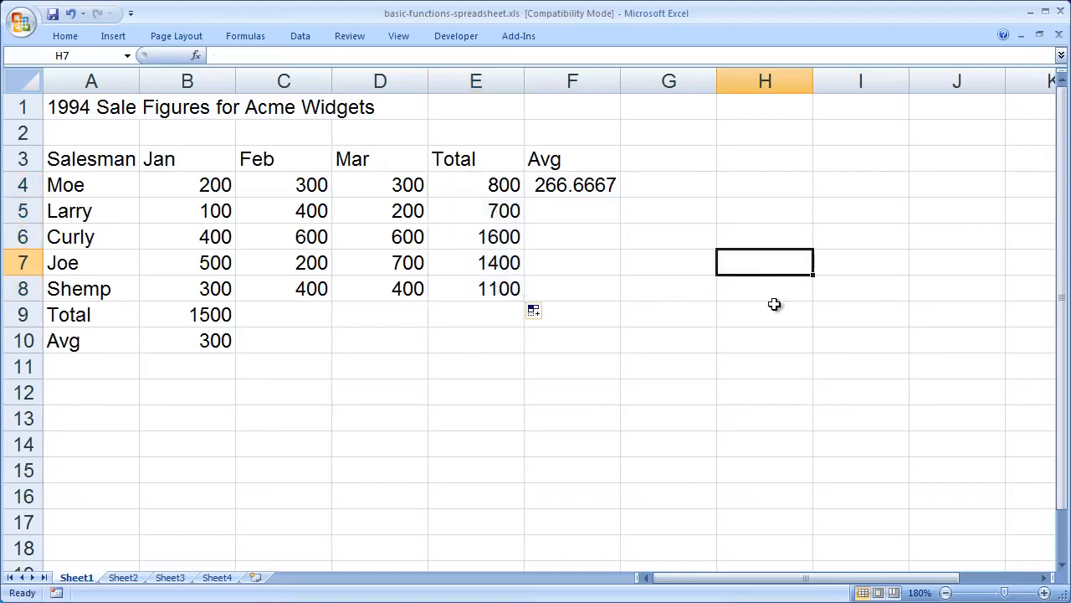
# Step: Inspect the SUM formulas in cells E4, E5 and E6 and the AVERAGE formula in F4 without changing them
pyautogui.doubleClick(451, 185)
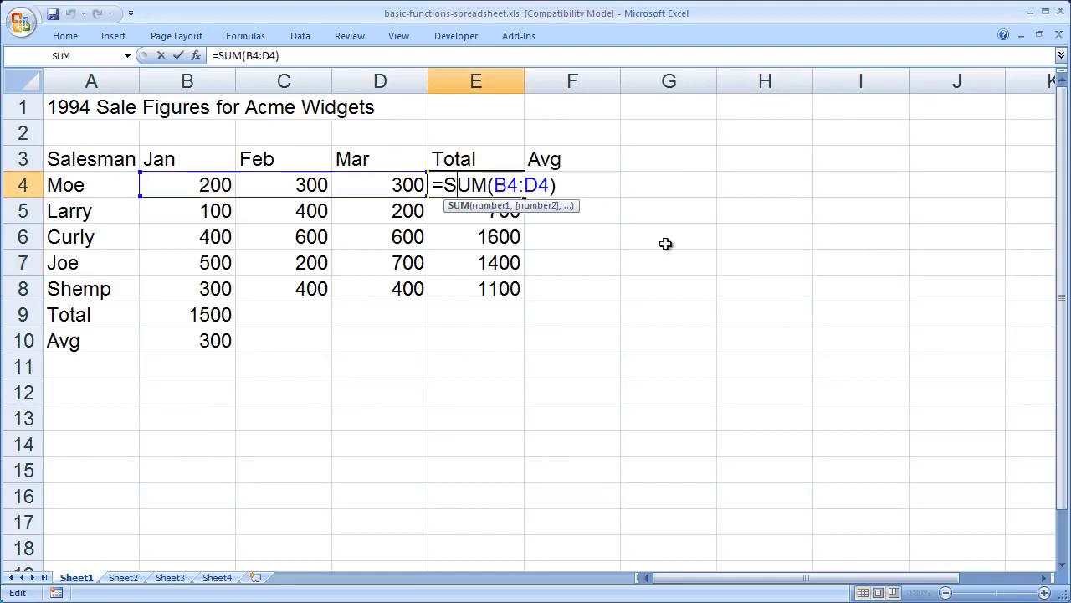
pyautogui.click(435, 185)
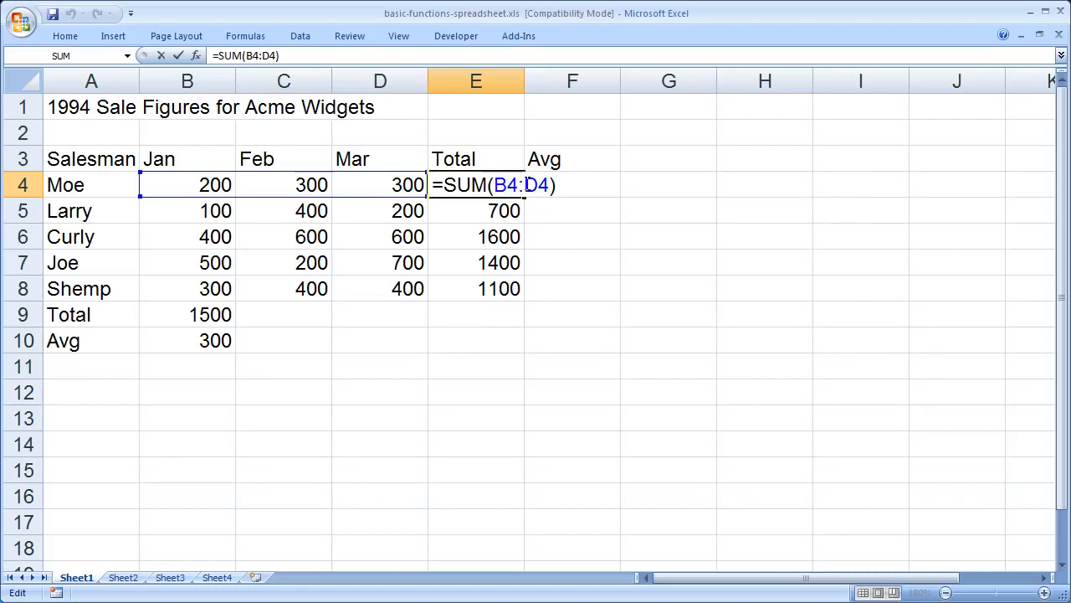
pyautogui.press('Return')
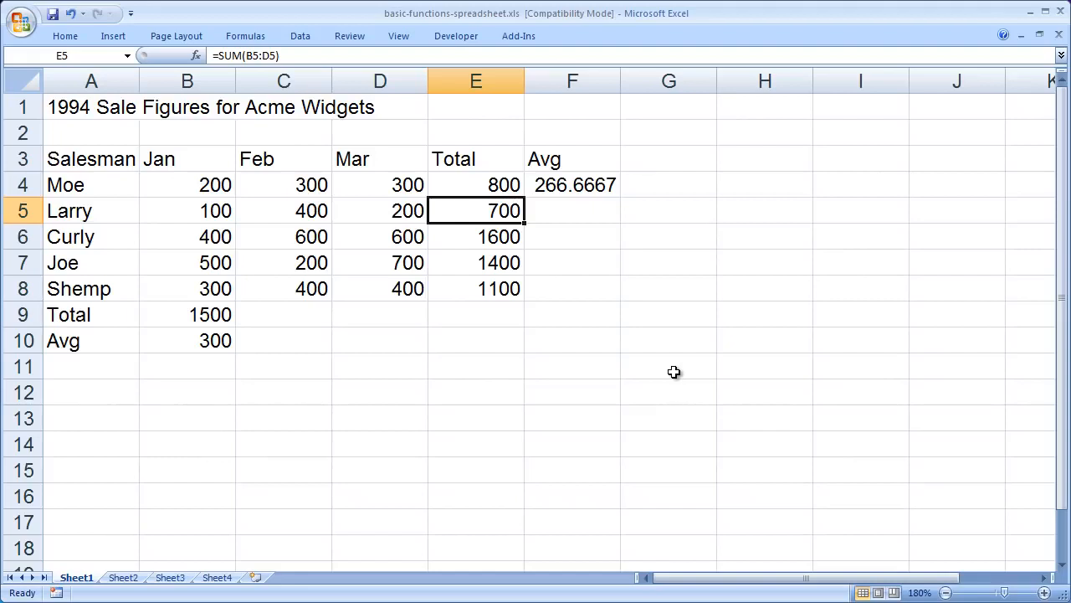
pyautogui.doubleClick(488, 211)
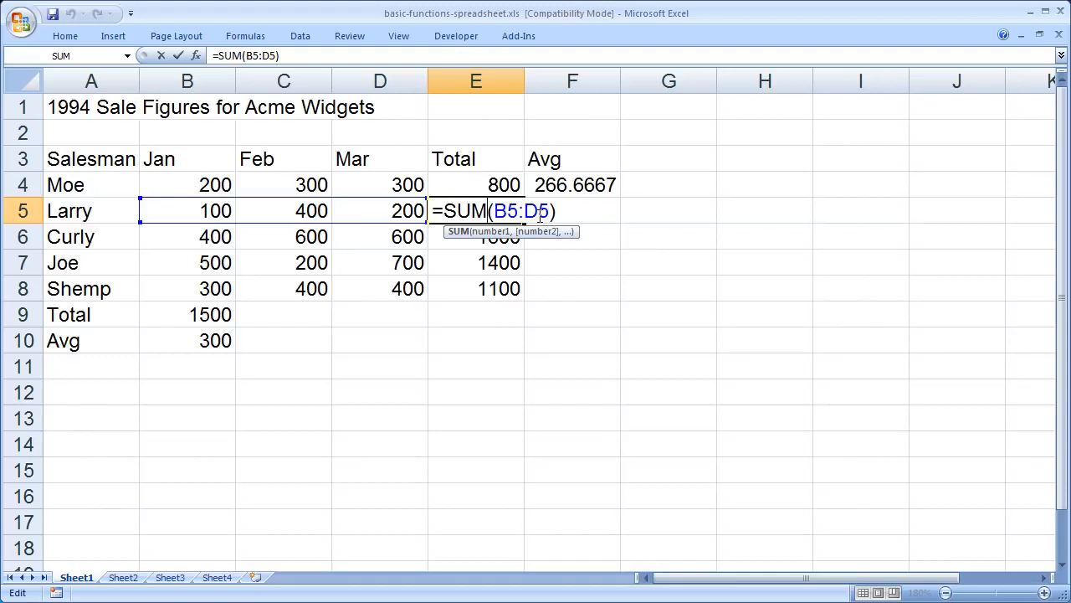
pyautogui.press('Return')
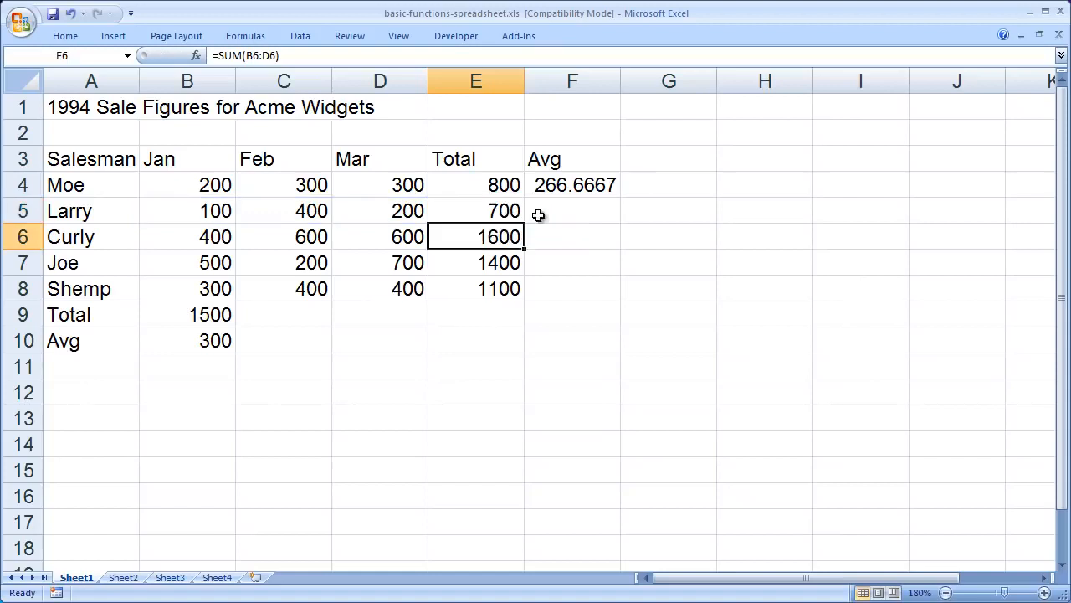
pyautogui.doubleClick(489, 237)
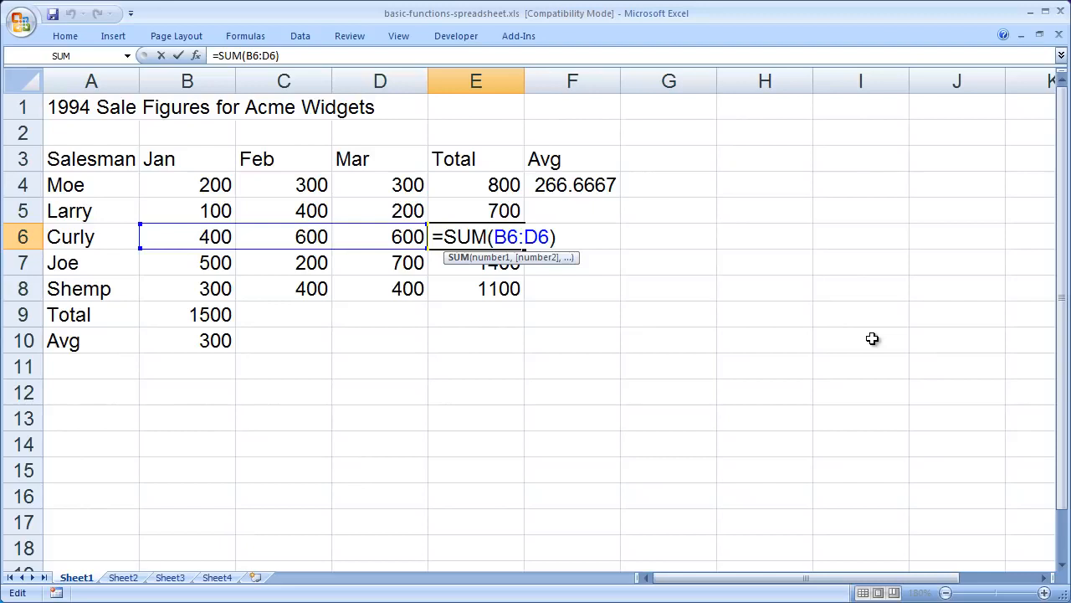
pyautogui.press('Return')
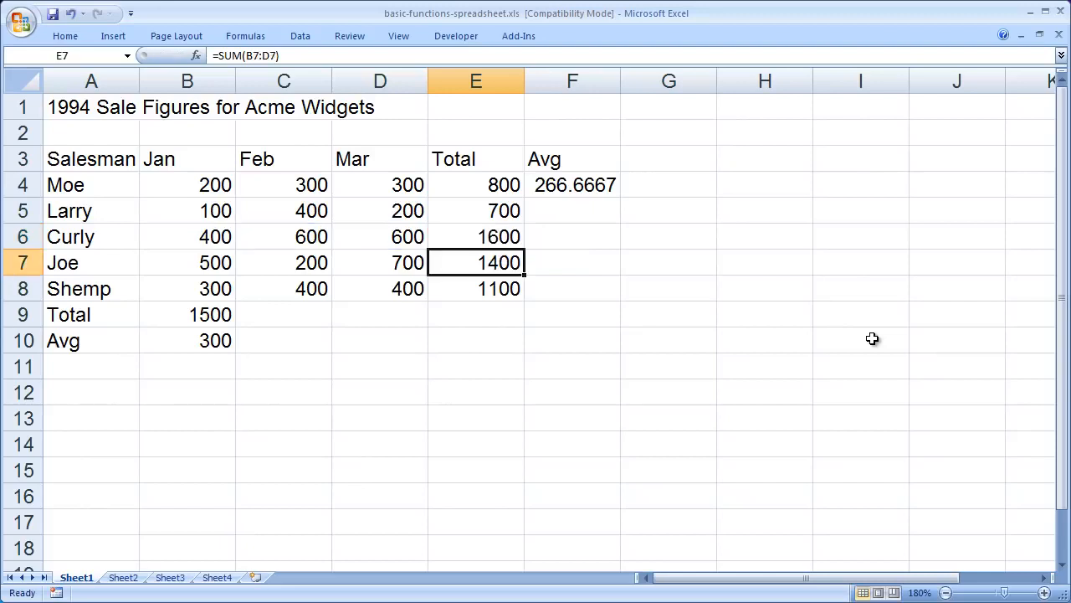
pyautogui.click(567, 186)
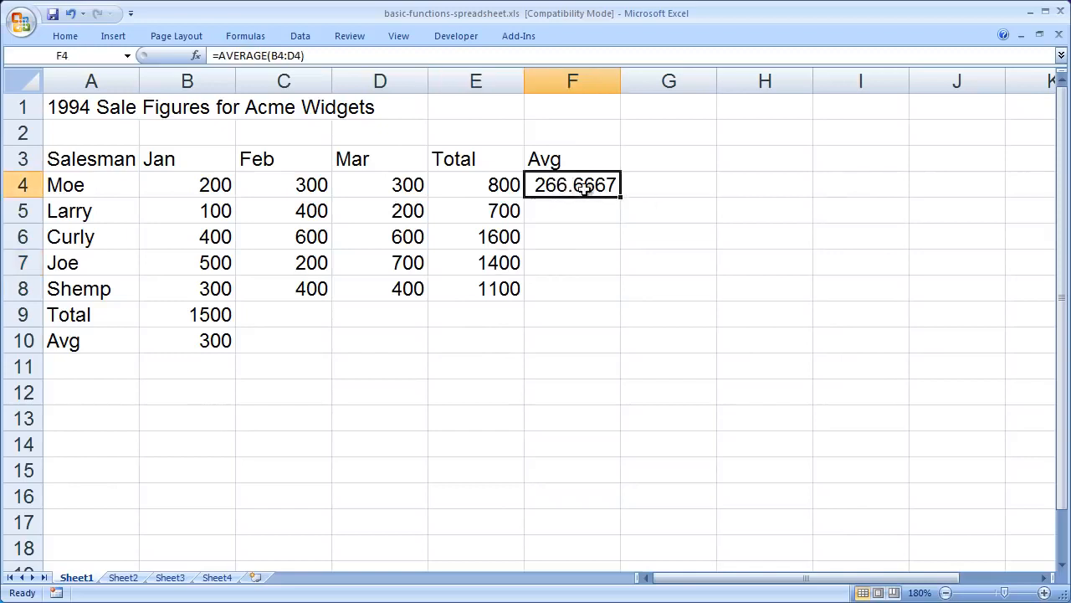
pyautogui.doubleClick(588, 181)
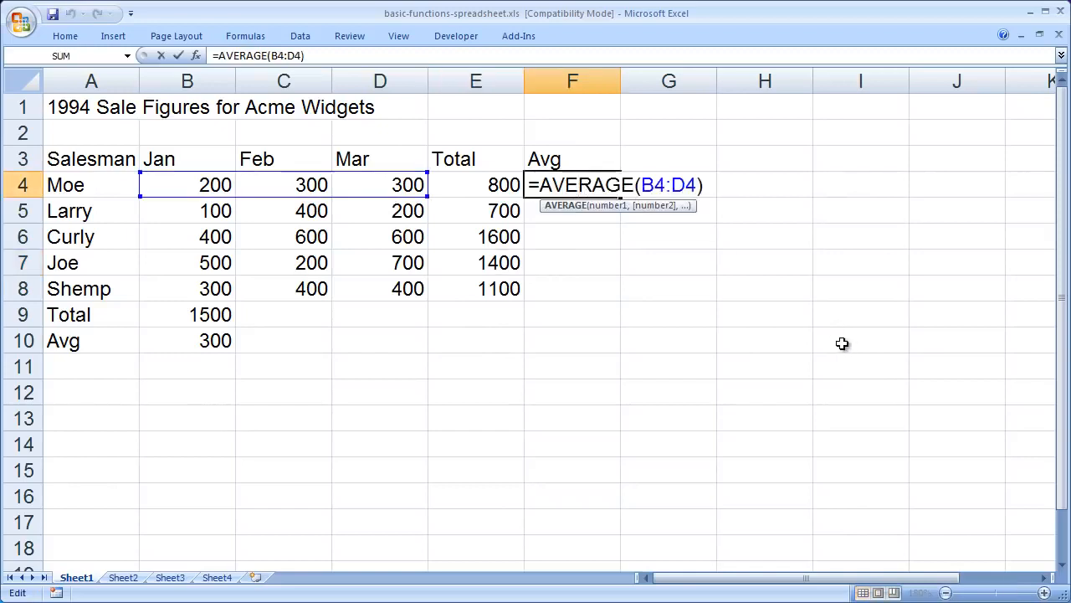
pyautogui.press('Return')
# Step: Fill the AVERAGE formula from cell F4 down through F8 and check the copied formula in F5
pyautogui.click(578, 186)
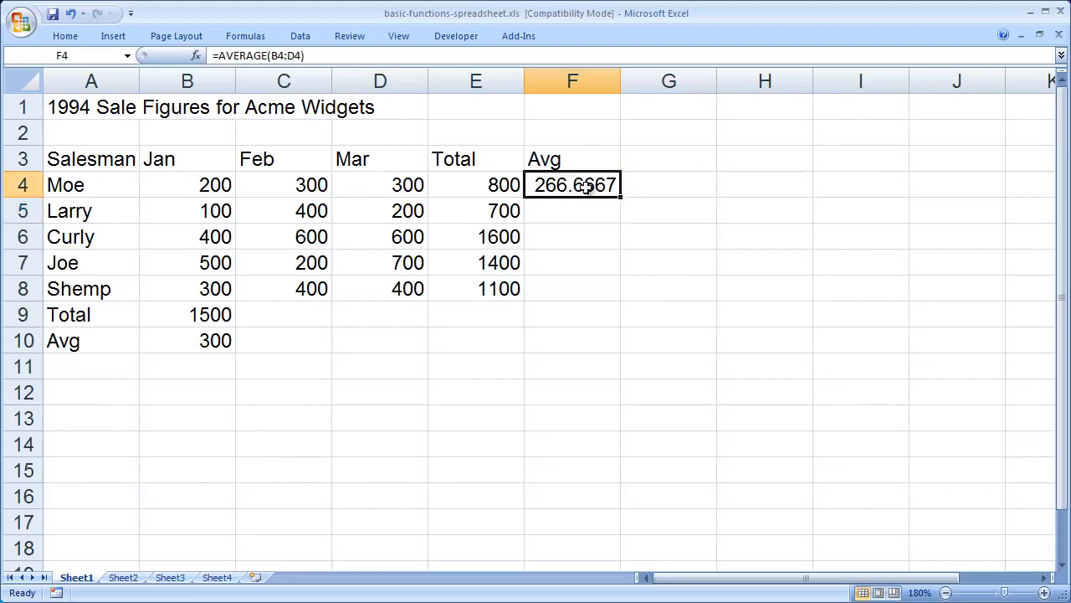
pyautogui.moveTo(621, 196); pyautogui.dragTo(610, 300)
pyautogui.click(827, 340)
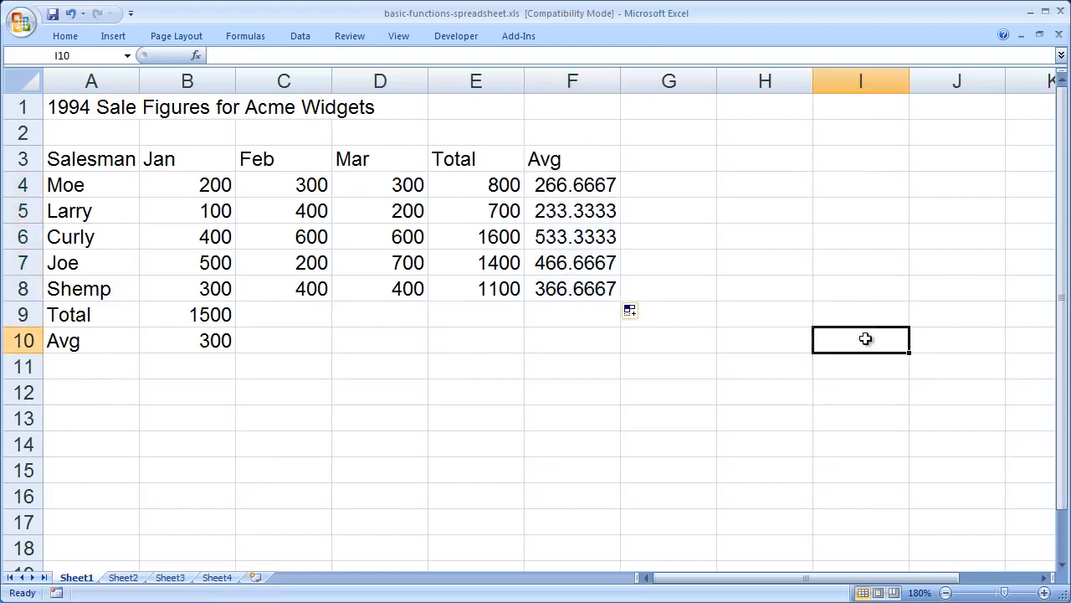
pyautogui.doubleClick(559, 215)
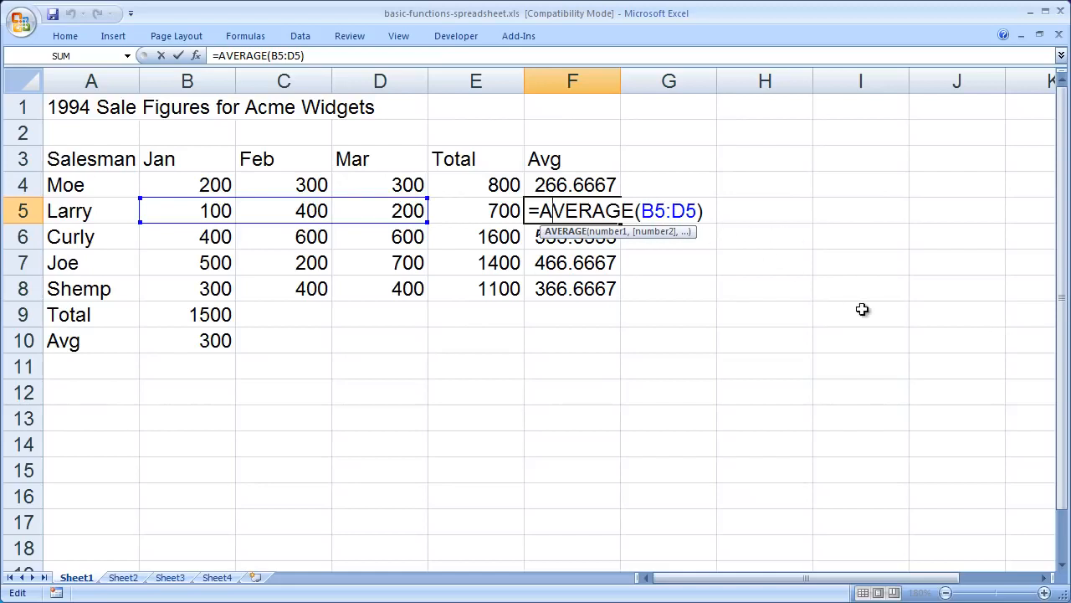
pyautogui.press('Return')
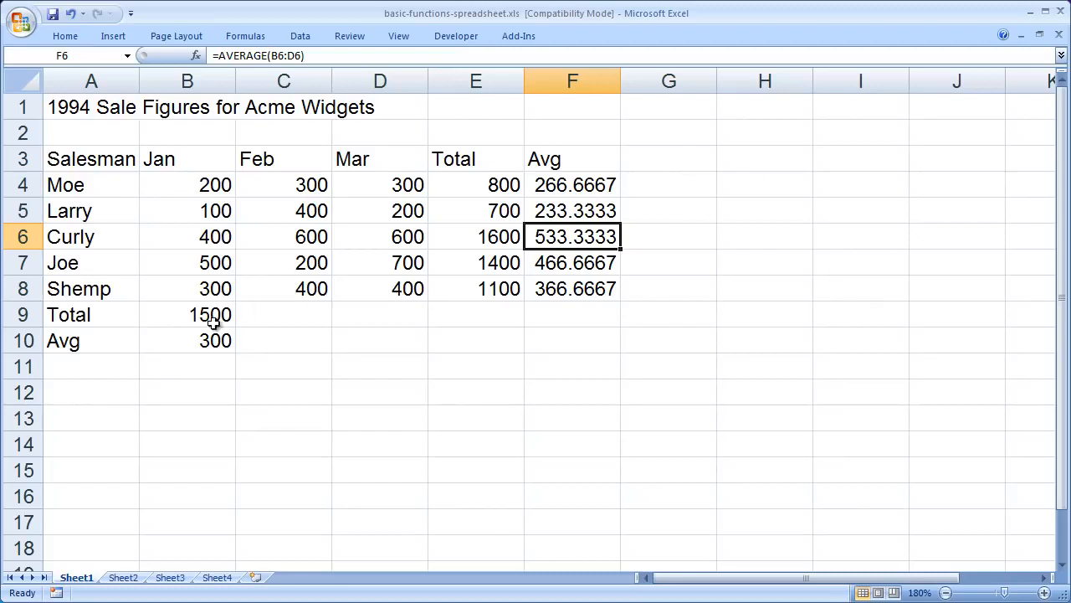
# Step: Fill the January Total formula in B9 and the Avg formula in B10 across through column D
pyautogui.click(189, 315)
pyautogui.moveTo(235, 327); pyautogui.dragTo(371, 318)
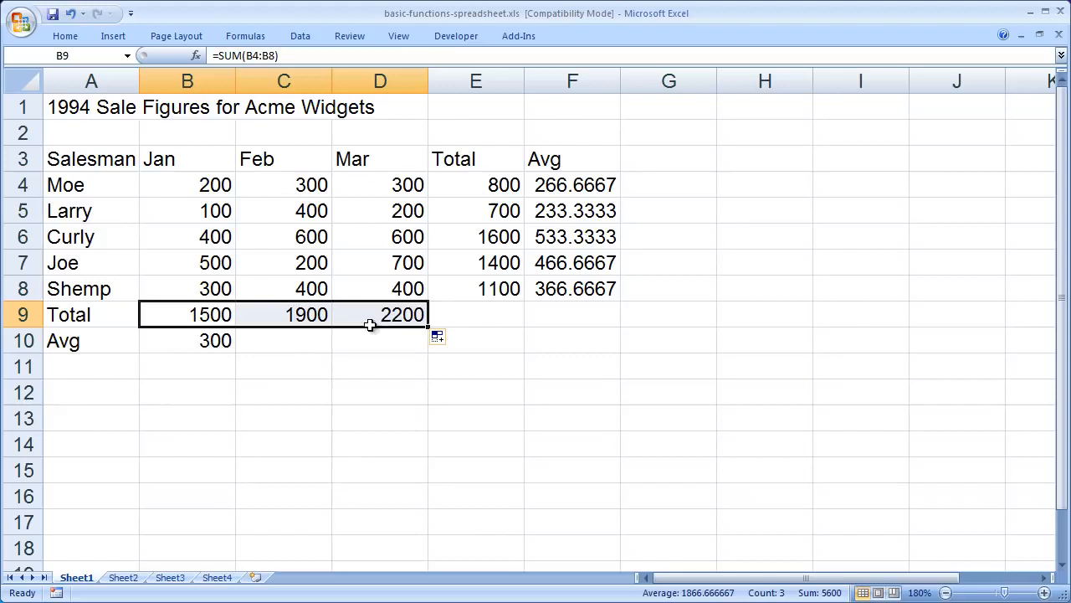
pyautogui.click(199, 343)
pyautogui.moveTo(238, 352); pyautogui.dragTo(401, 354)
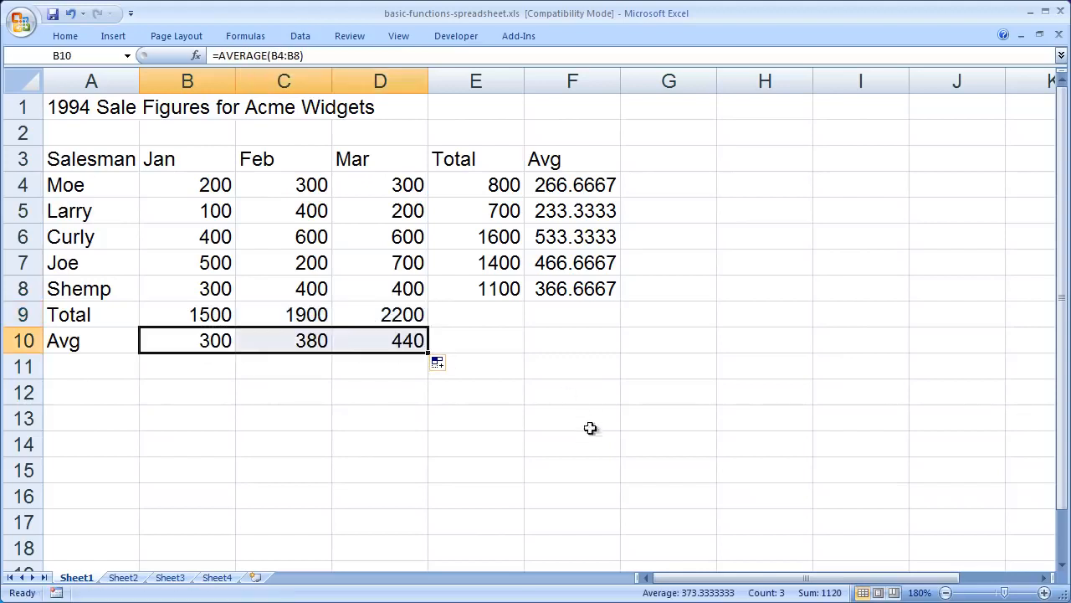
pyautogui.click(78, 106)
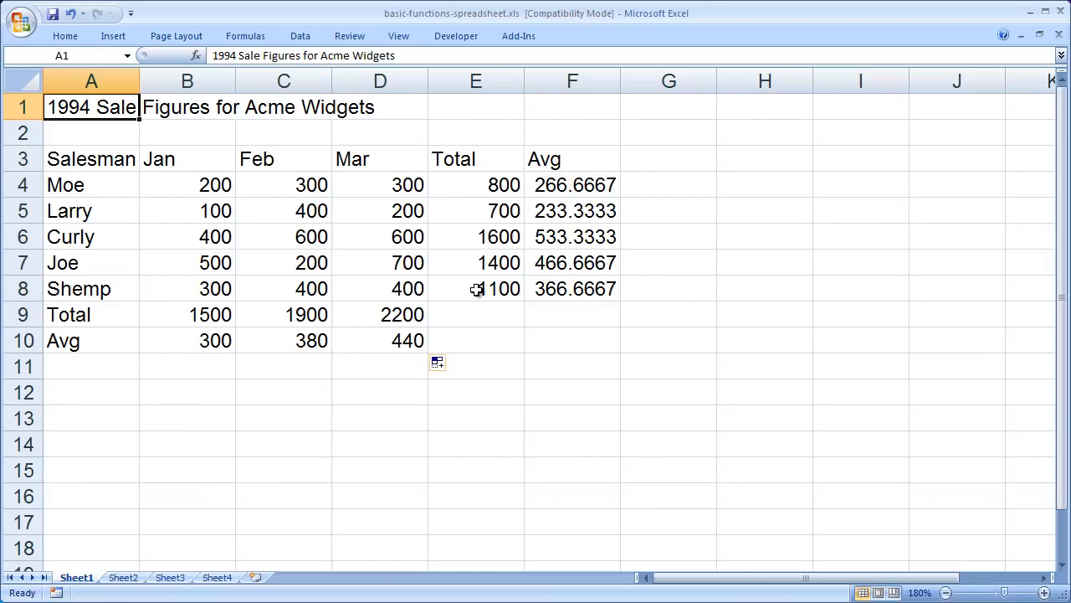